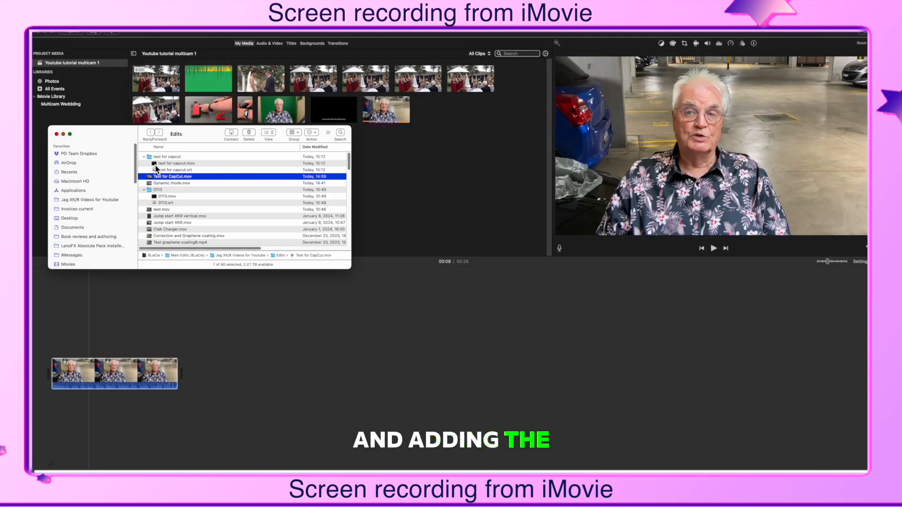
Step: Place test for capcut.mov from the Edits folder above the interview clip in the timeline
left_click(156, 164)
left_click_drag(160, 194, 55, 335)
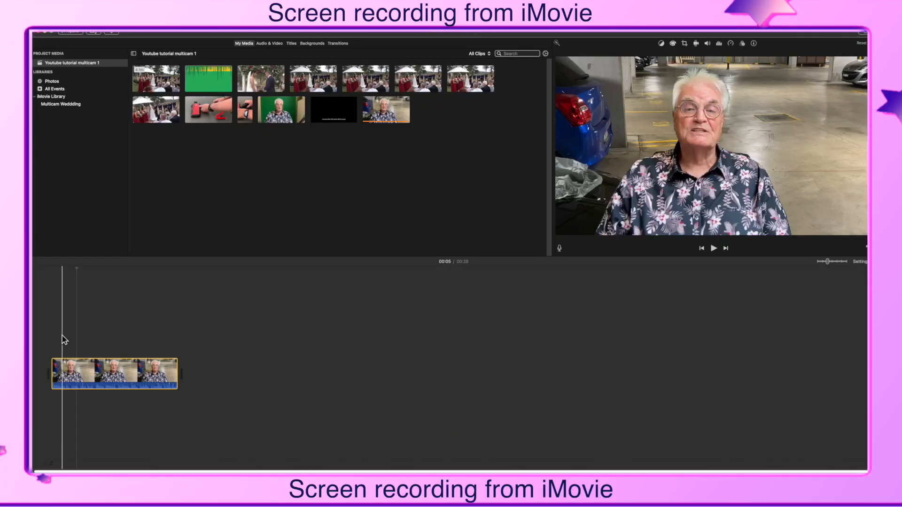
Step: Export the Youtube tutorial multicam 1 project to a file in Video and Audio format
key("space")
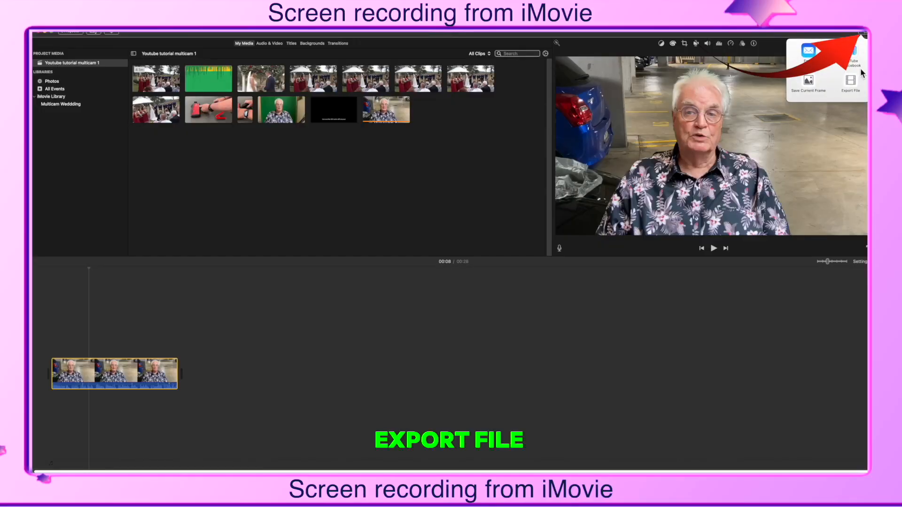
left_click(509, 155)
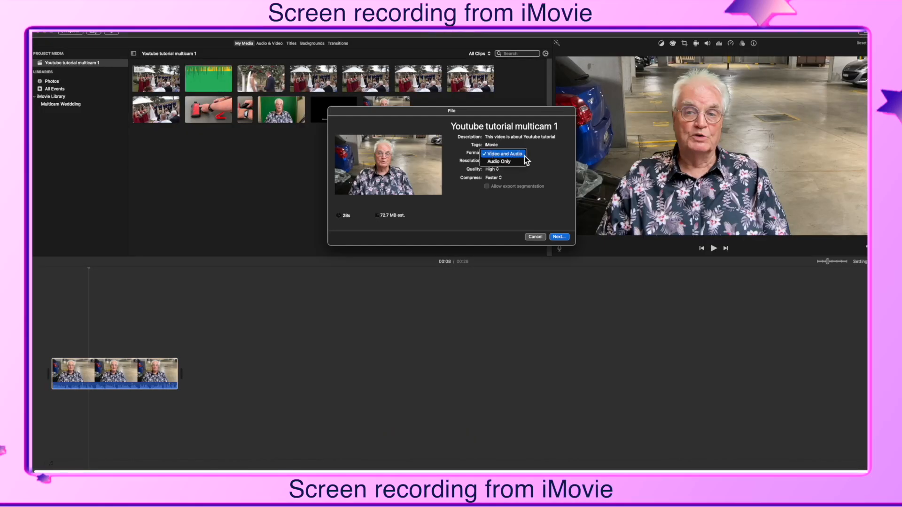
left_click(558, 237)
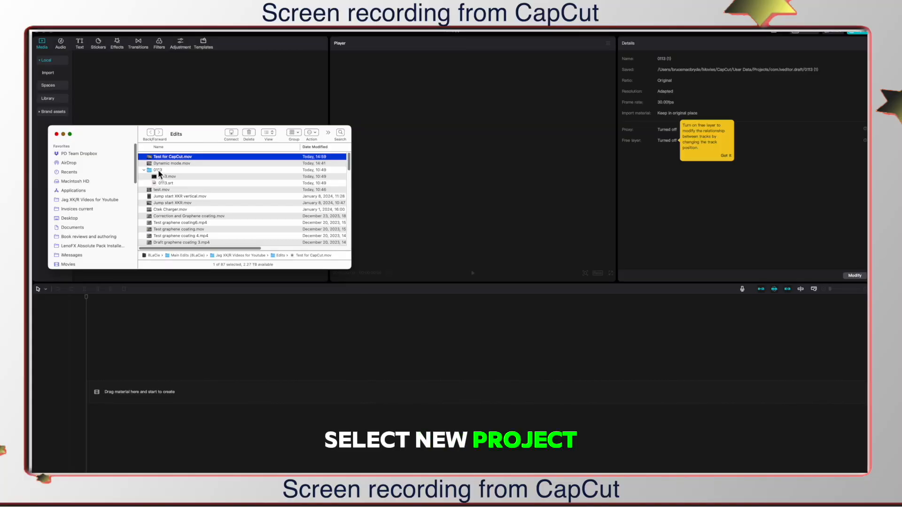
Step: Switch to CapCut, add Test for CapCut.mov from the Edits folder to the new project's timeline and play it
left_click_drag(158, 157, 184, 370)
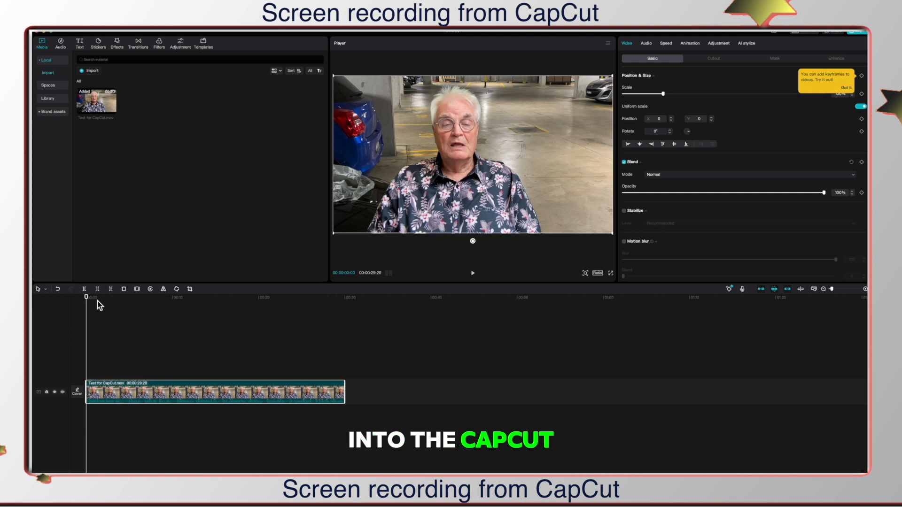
key("space")
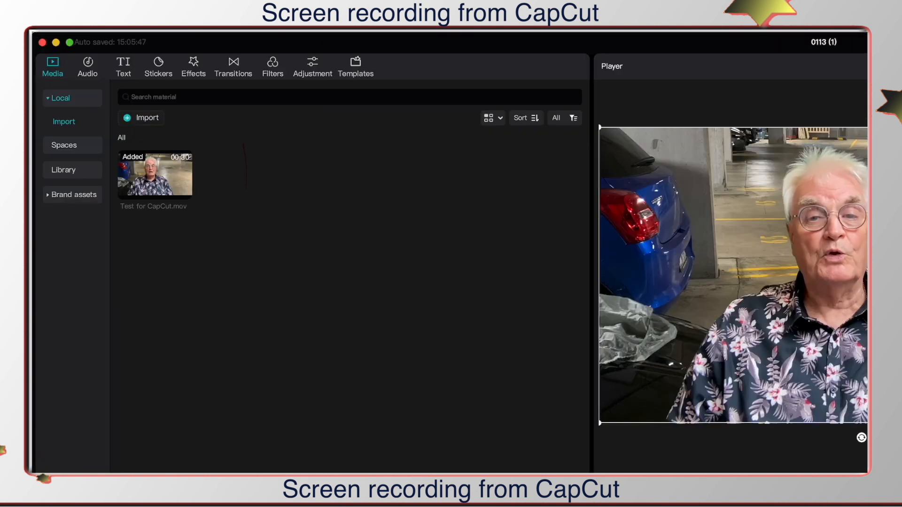
Step: Generate English auto captions for the clip and play them back from the start of the timeline
left_click(122, 63)
left_click(76, 101)
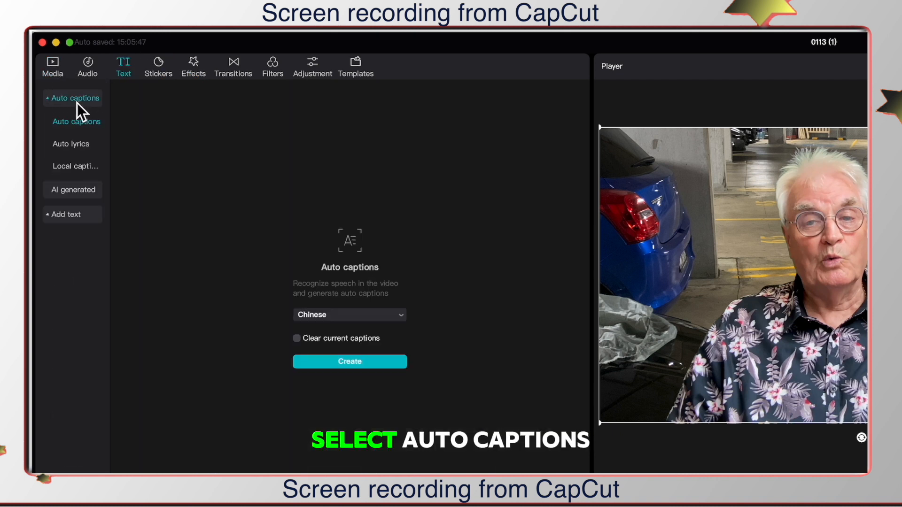
left_click(400, 317)
left_click(341, 376)
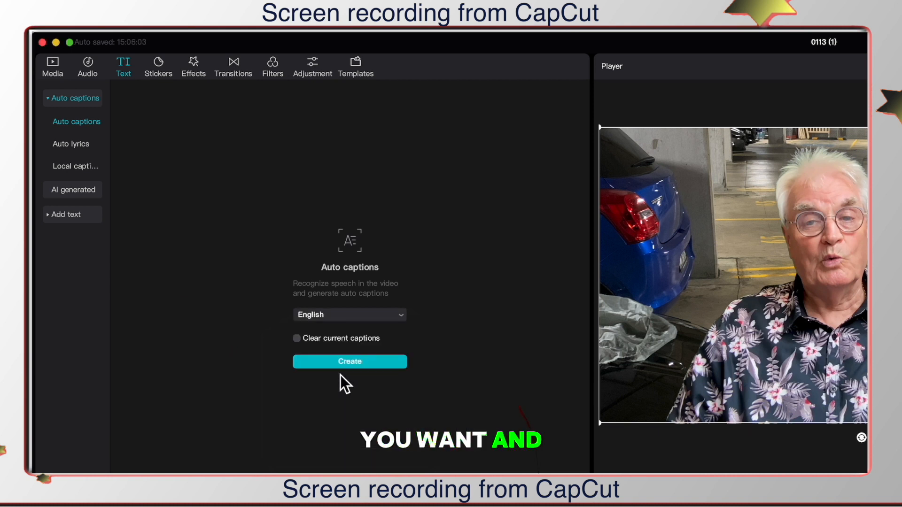
left_click(363, 363)
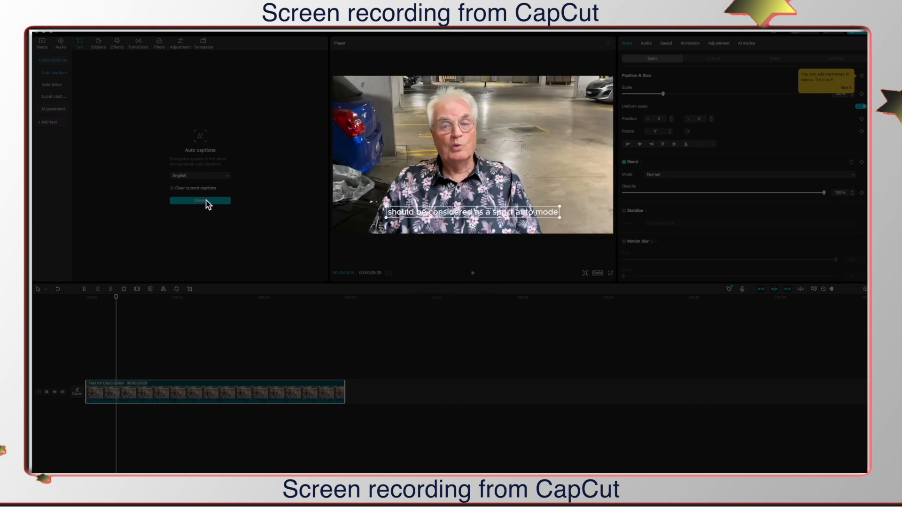
left_click_drag(116, 313, 88, 313)
key("space")
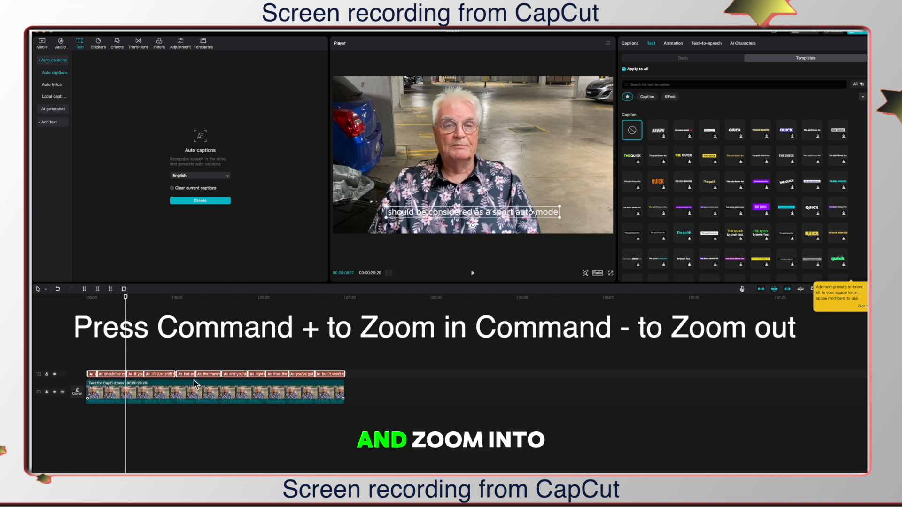
Step: Try several caption templates on the third caption and apply the white THE QUICK template with yellow word highlighting to all captions
key("super+equal")
key("super+equal")
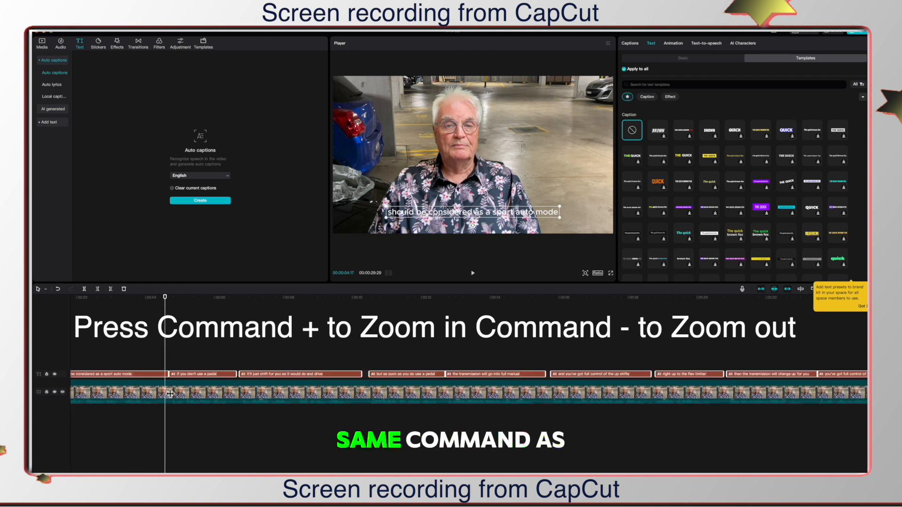
left_click(184, 374)
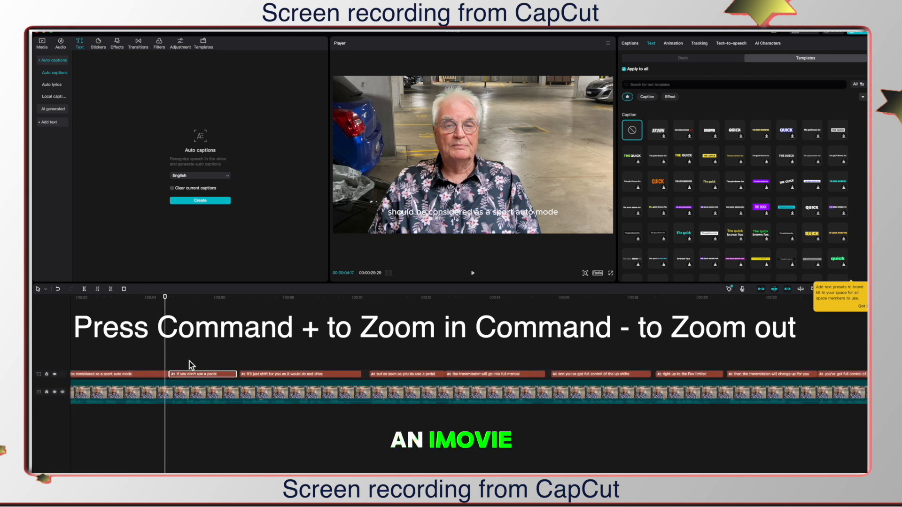
left_click(193, 296)
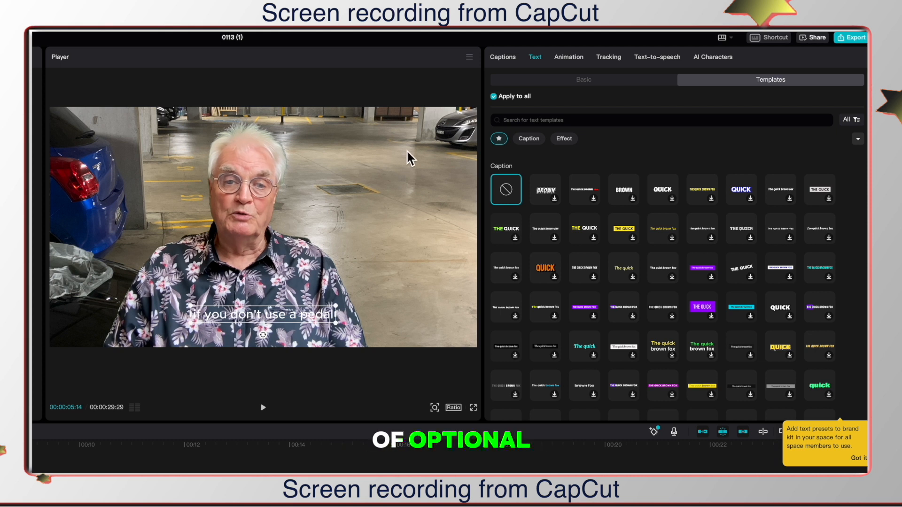
left_click(533, 138)
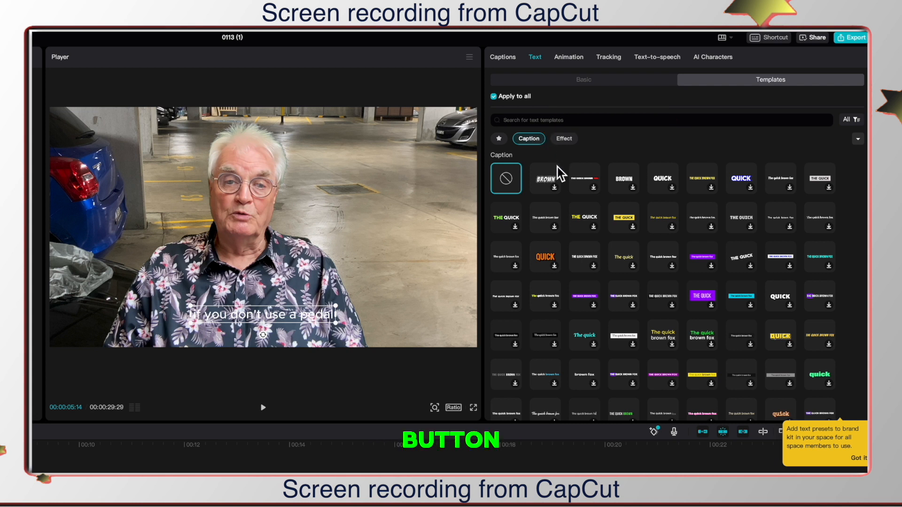
left_click(626, 224)
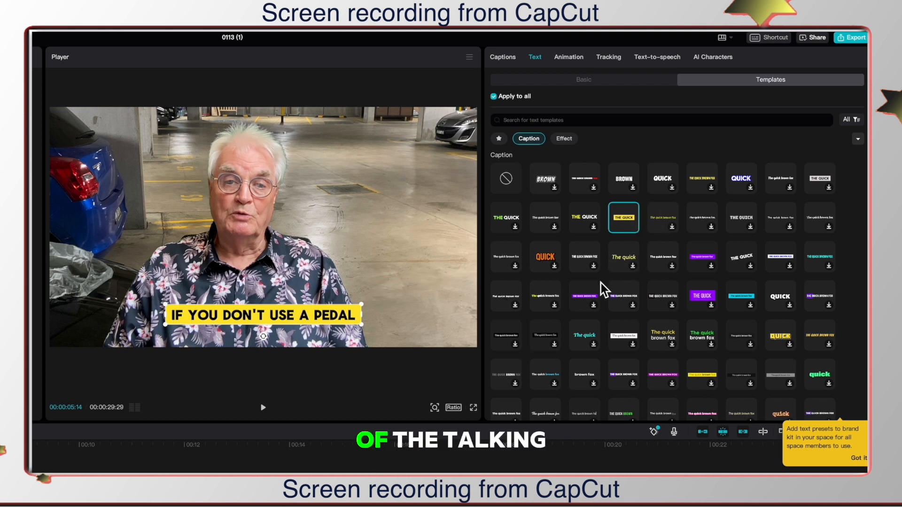
left_click(548, 305)
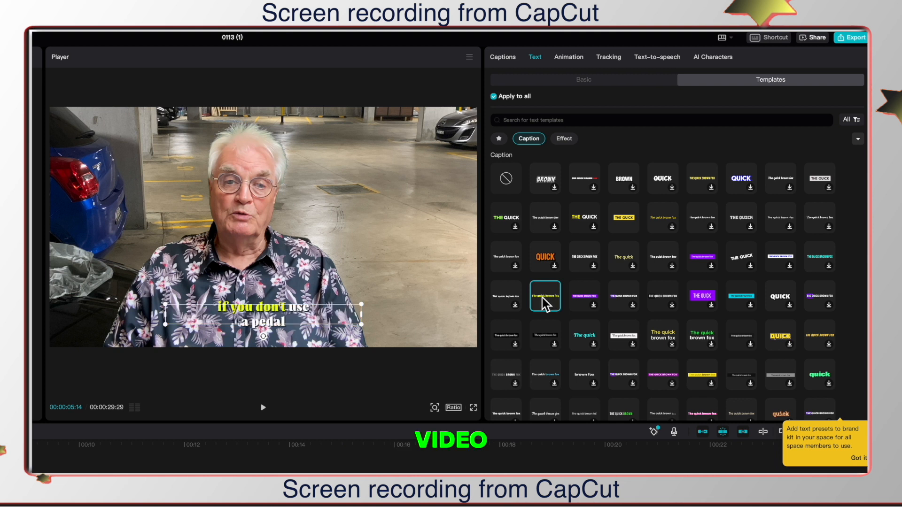
left_click(742, 181)
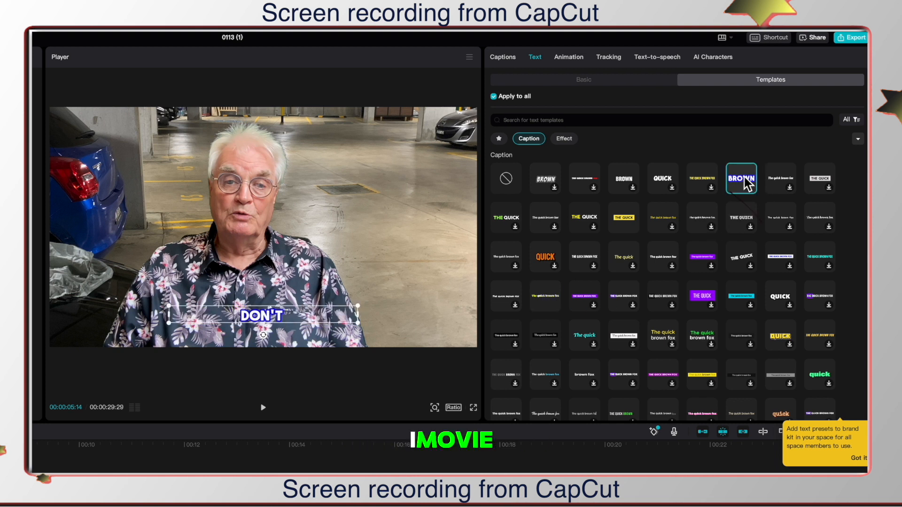
left_click(585, 219)
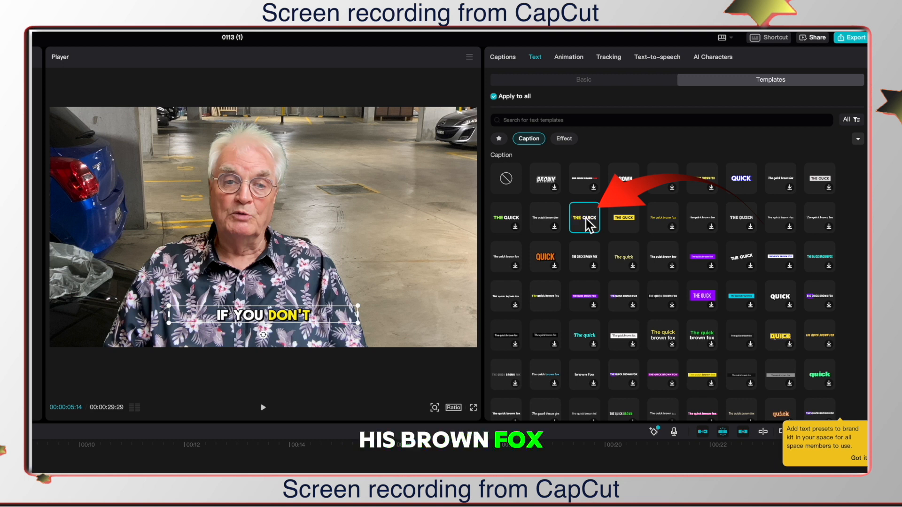
left_click(494, 97)
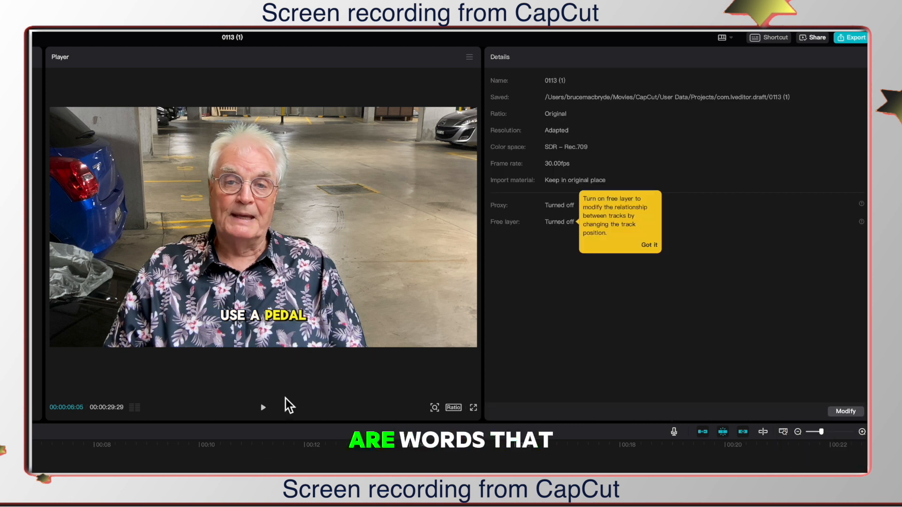
Step: Correct the third caption's text to read "if you don't use a paddle"
left_click(292, 313)
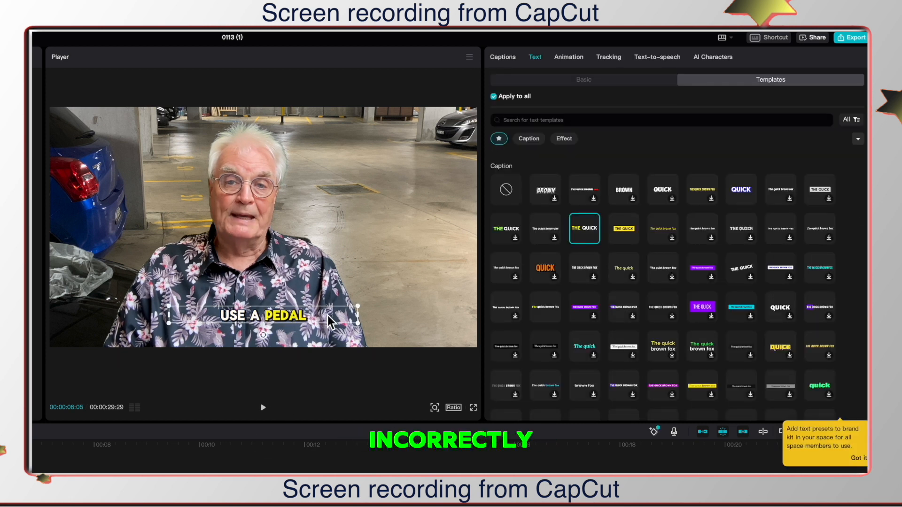
left_click_drag(310, 316, 308, 316)
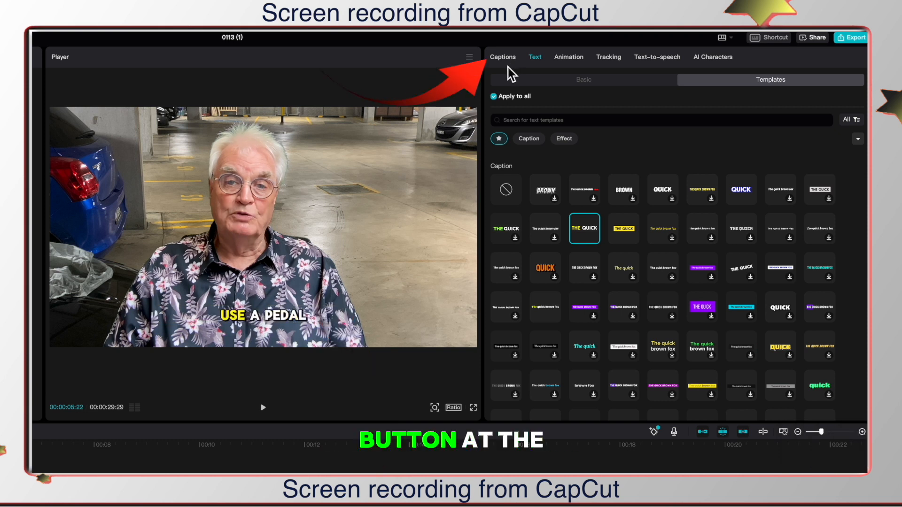
left_click(503, 57)
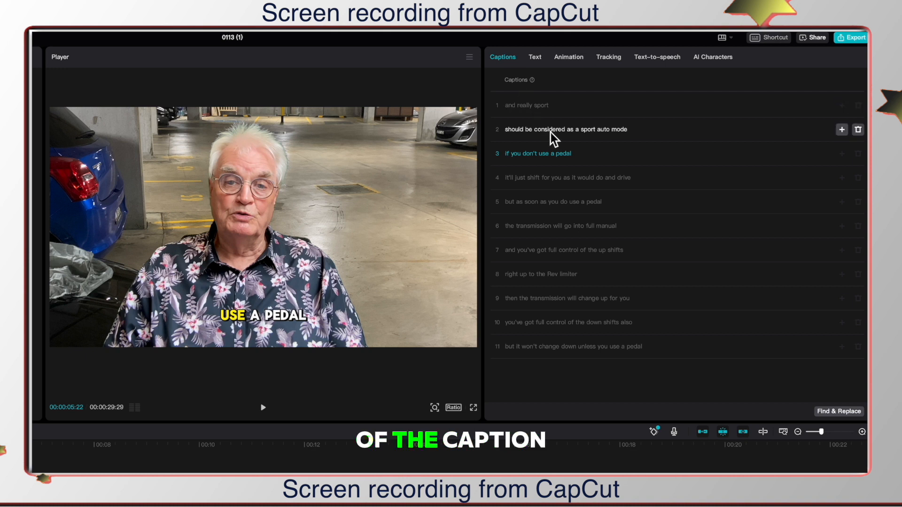
left_click(571, 156)
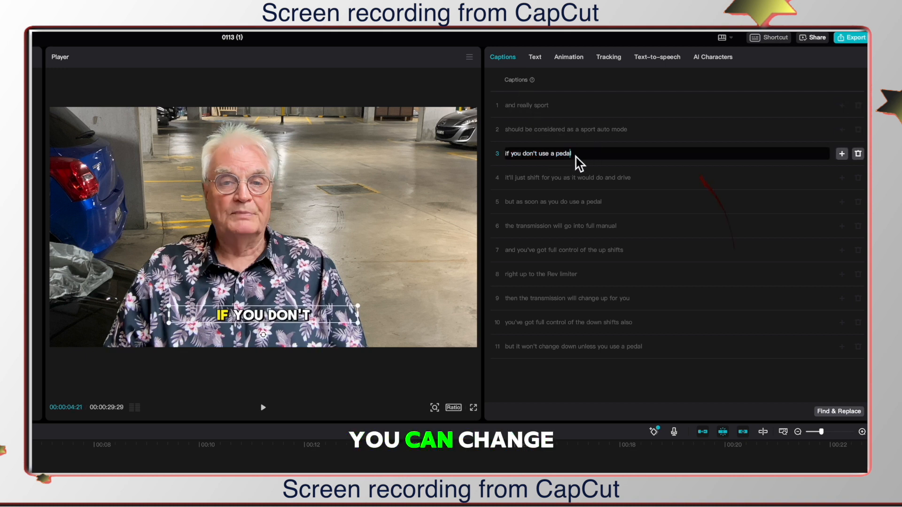
left_click_drag(558, 157, 574, 156)
type("addl")
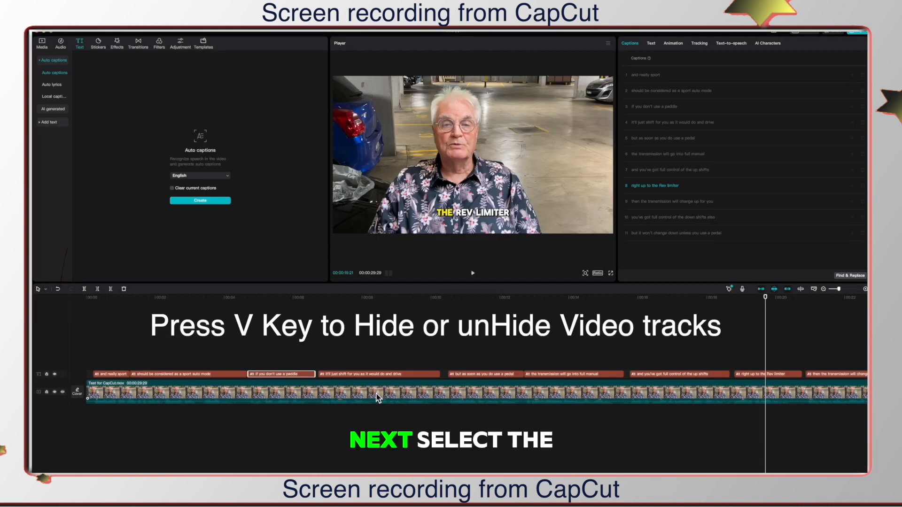
Step: Hide the video clip in the timeline and export the captions-only video with the title "test for capcut"
left_click(375, 393)
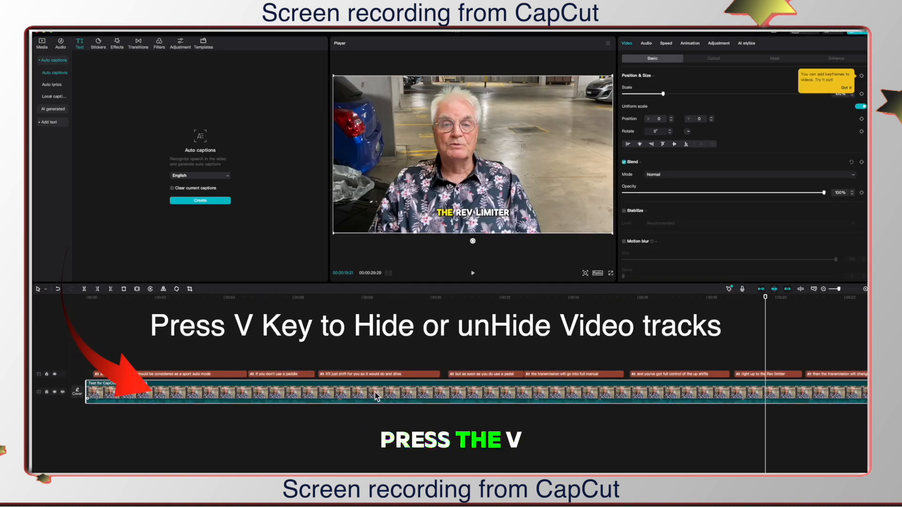
key("v")
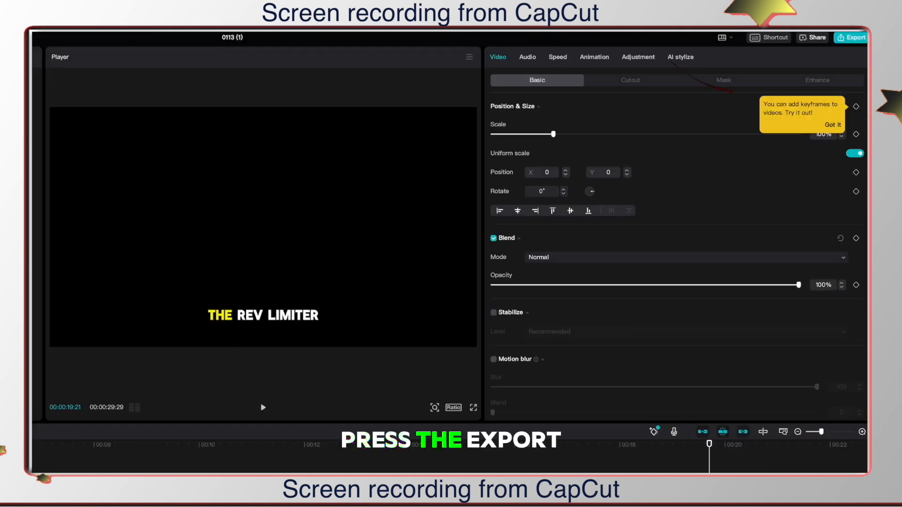
left_click(851, 38)
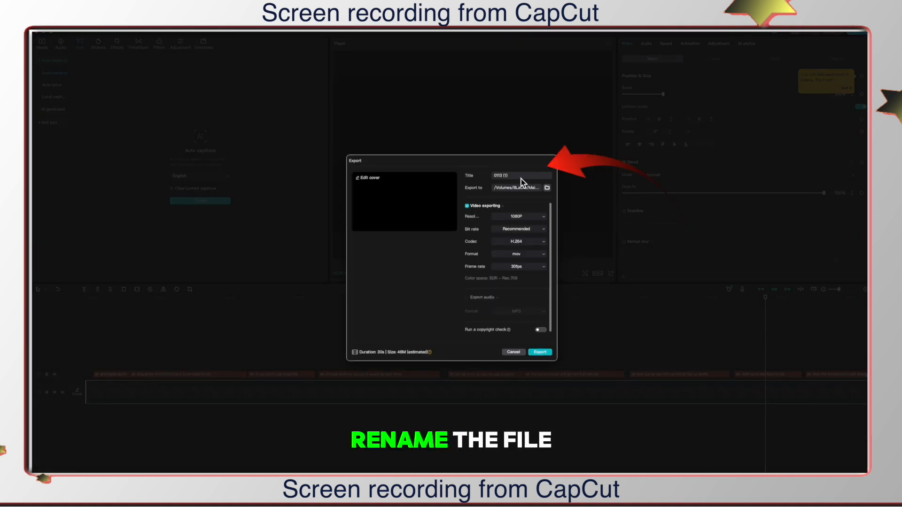
left_click(492, 177)
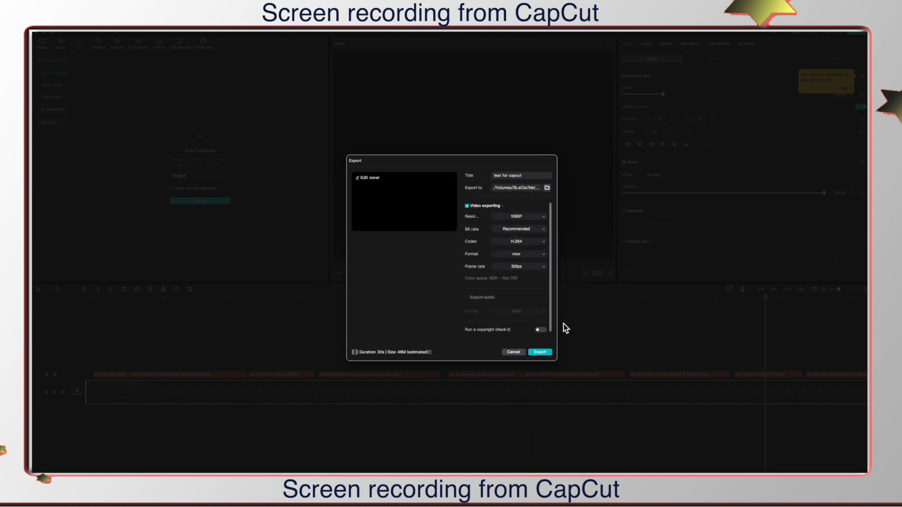
left_click(544, 352)
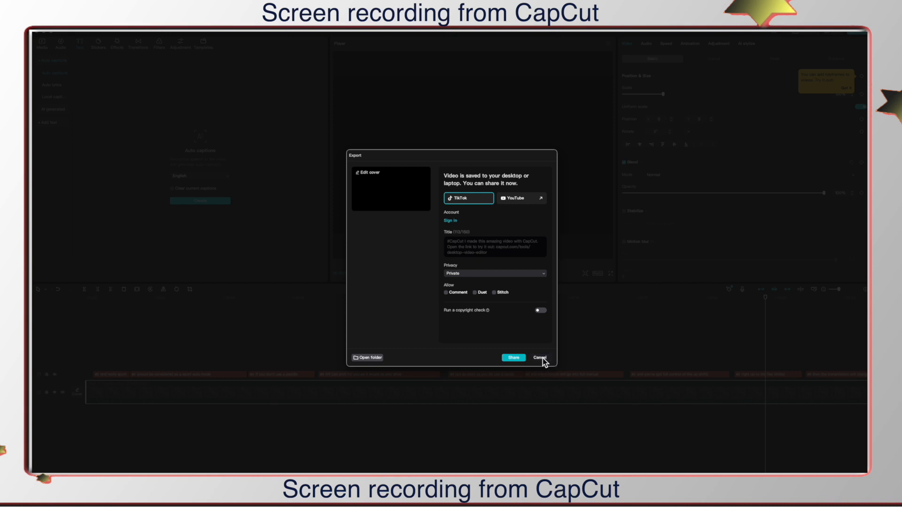
left_click(540, 358)
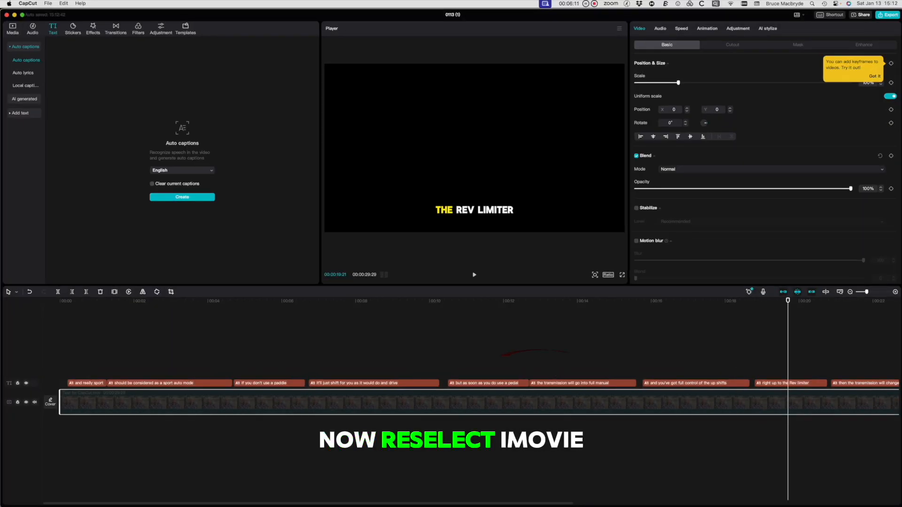
Step: Switch to iMovie and place the exported test for capcut.mov above the main clip, aligned with its start
left_click(428, 489)
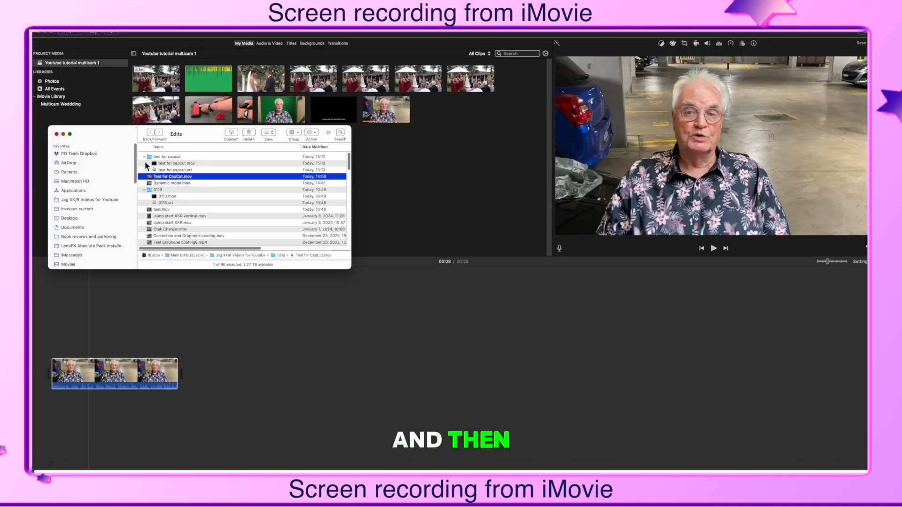
left_click(155, 164)
left_click_drag(156, 169, 53, 332)
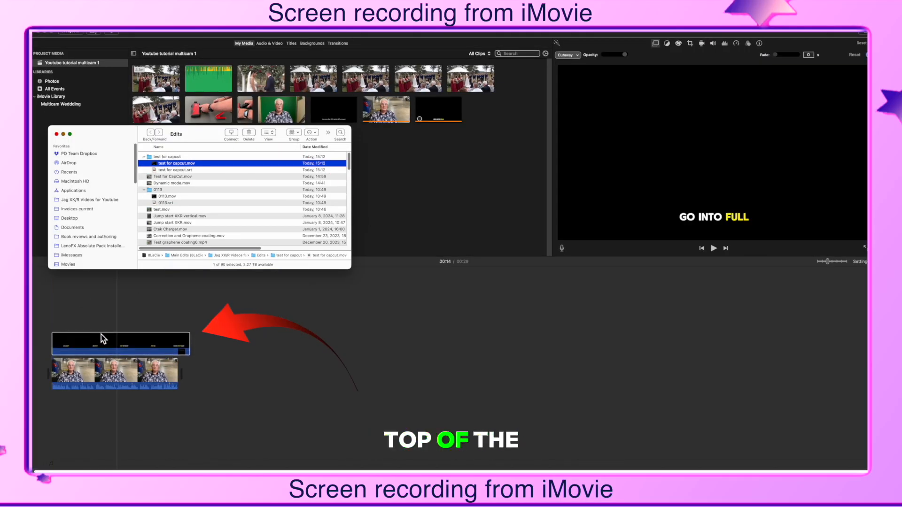
Step: Play the timeline from the beginning to check the overlaid caption video
left_click(136, 292)
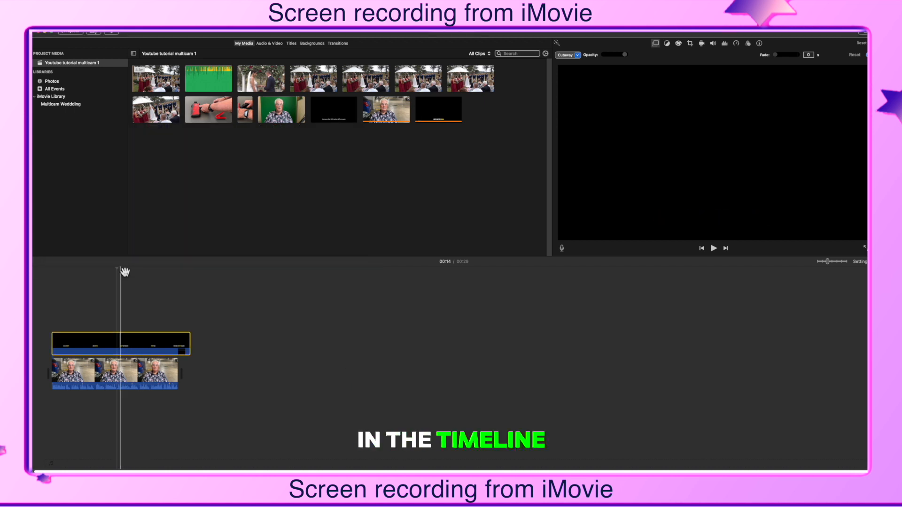
left_click(53, 274)
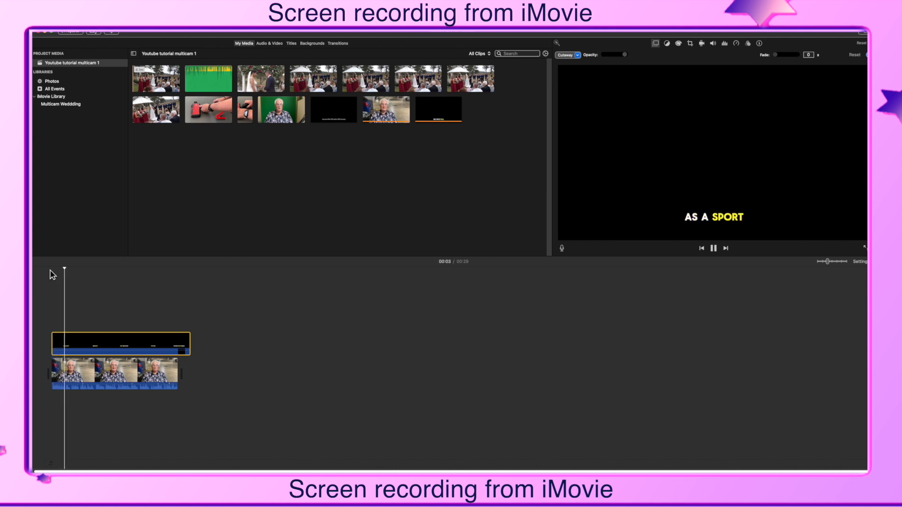
key("space")
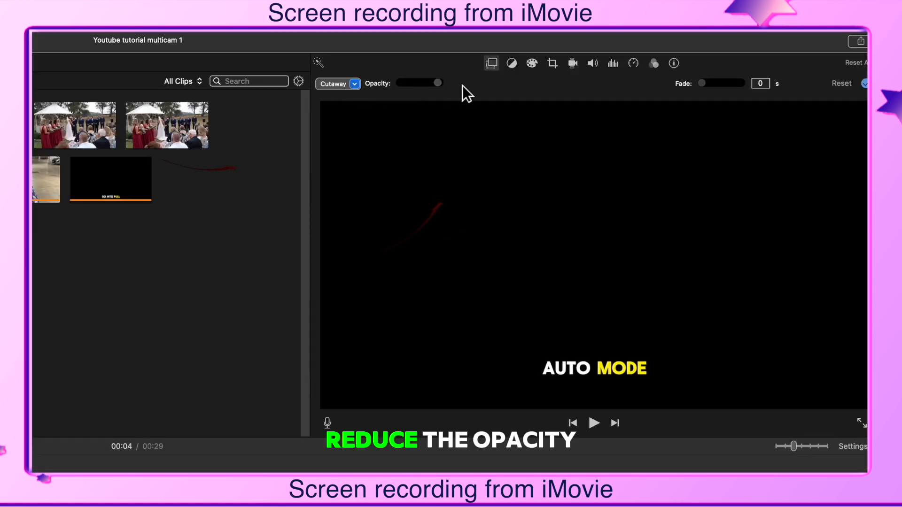
Step: Reduce the caption overlay's opacity and adjust the main clip's highlights with colour correction
mouse_move(444, 86)
left_mouse_down()
mouse_move(415, 89)
mouse_move(430, 90)
left_mouse_up()
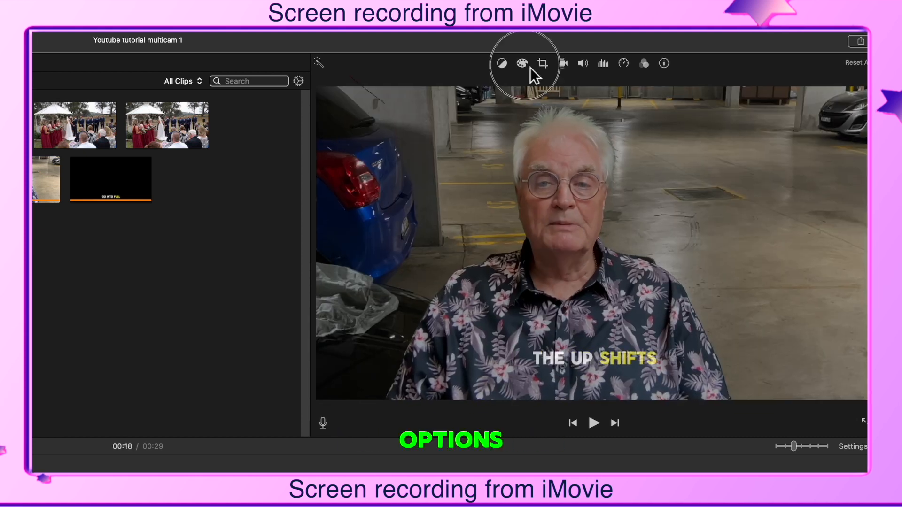
left_click(522, 63)
mouse_move(574, 90)
left_mouse_down()
mouse_move(597, 89)
mouse_move(548, 85)
mouse_move(564, 89)
mouse_move(558, 84)
left_mouse_up()
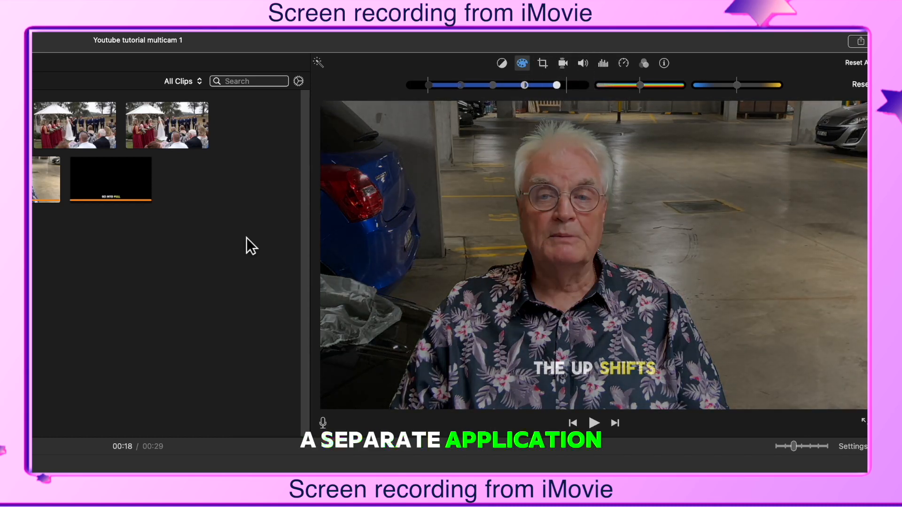